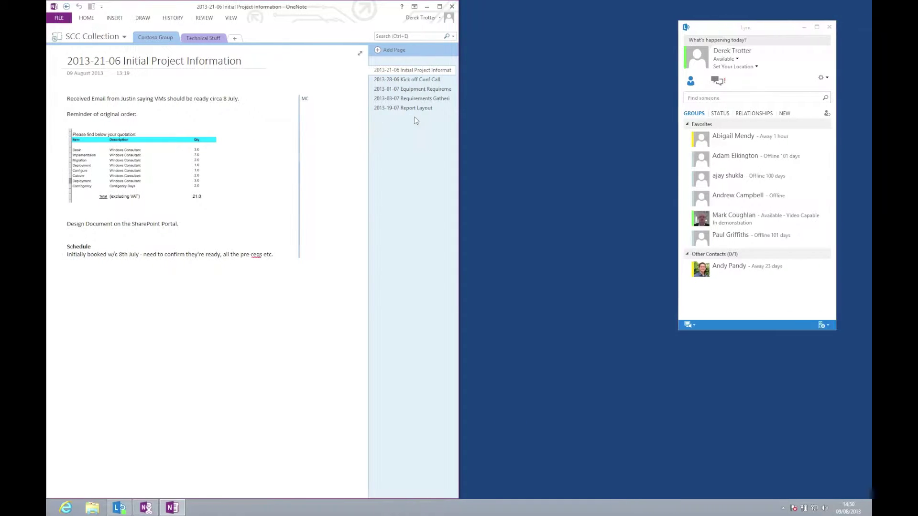
Minimize the OneNote project notebook so the desktop and Lync contacts list show.
click(426, 6)
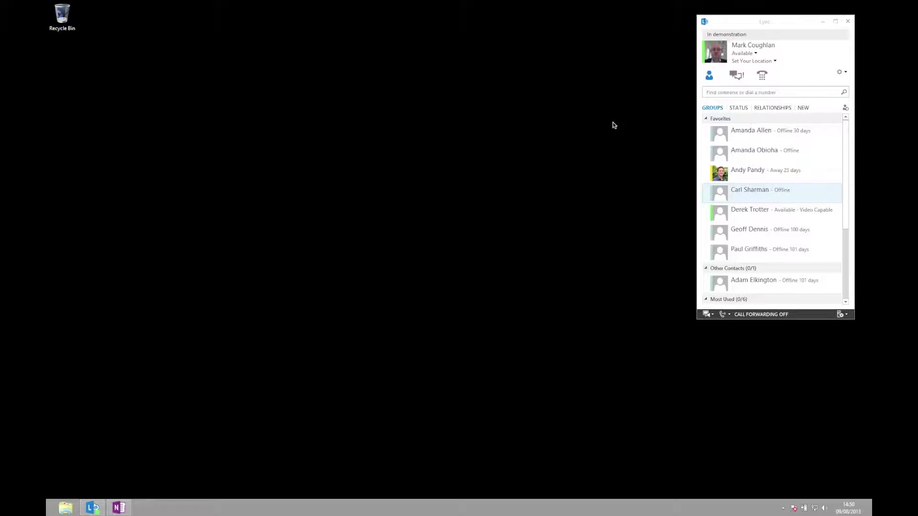
Start a Meet Now conference with Lync audio and place its window beside the contacts list.
click(846, 72)
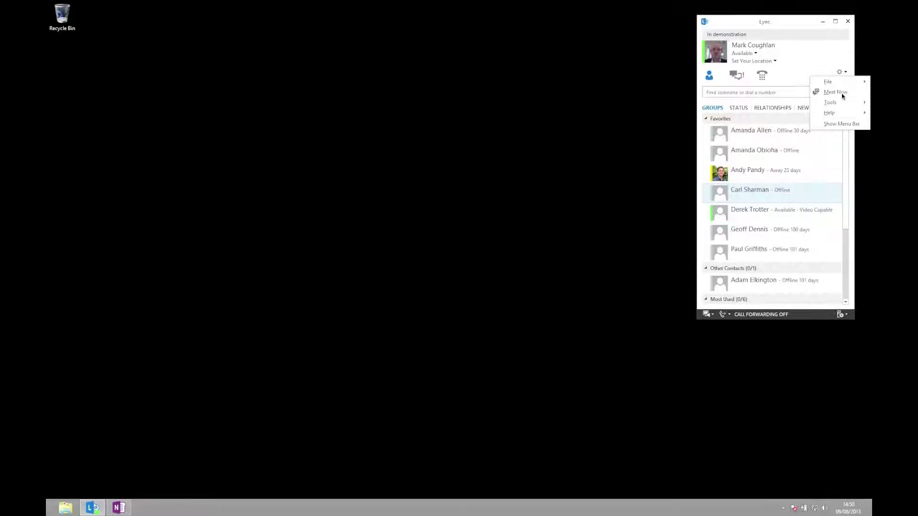
click(842, 95)
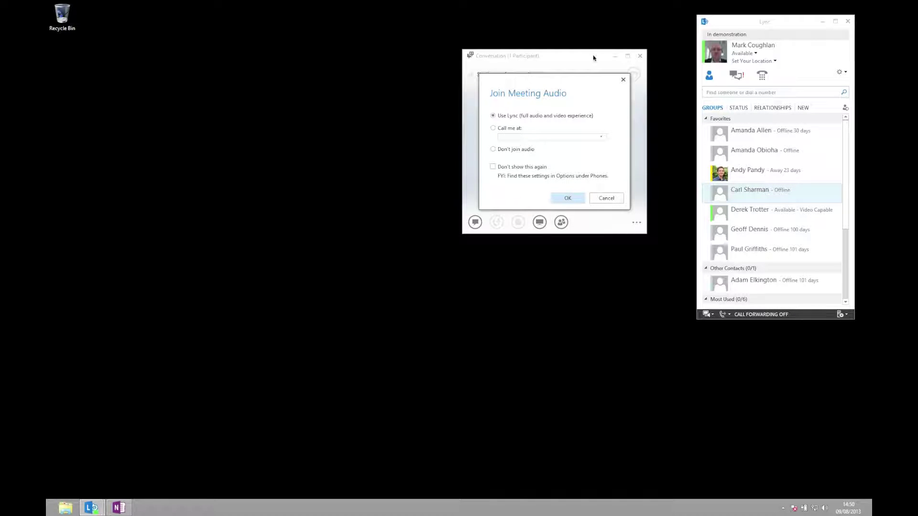
click(565, 198)
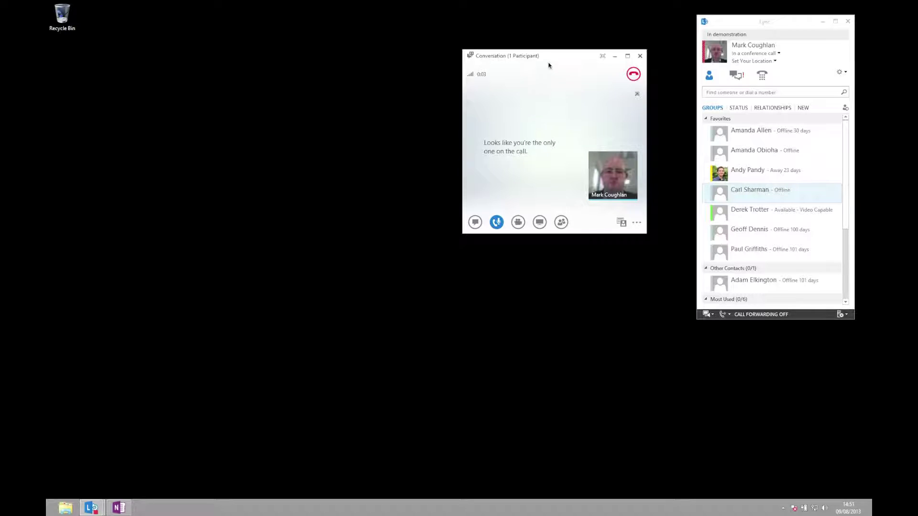
drag(558, 55, 594, 23)
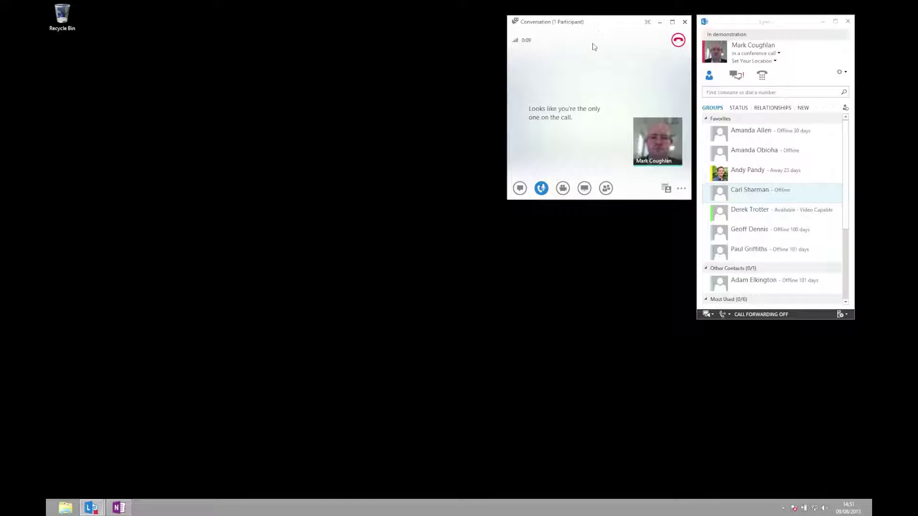
Invite an available contact into the call, accept it on the other PC, and shift the window right.
click(747, 215)
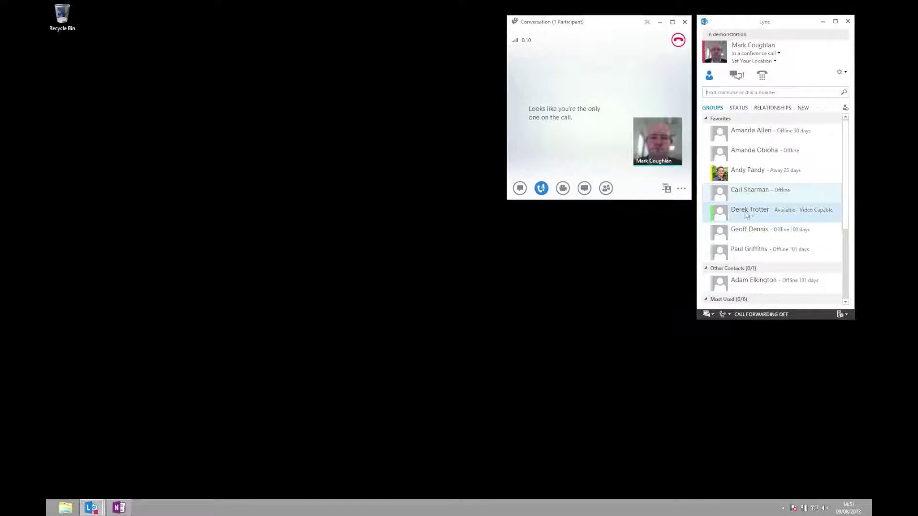
drag(747, 215, 594, 142)
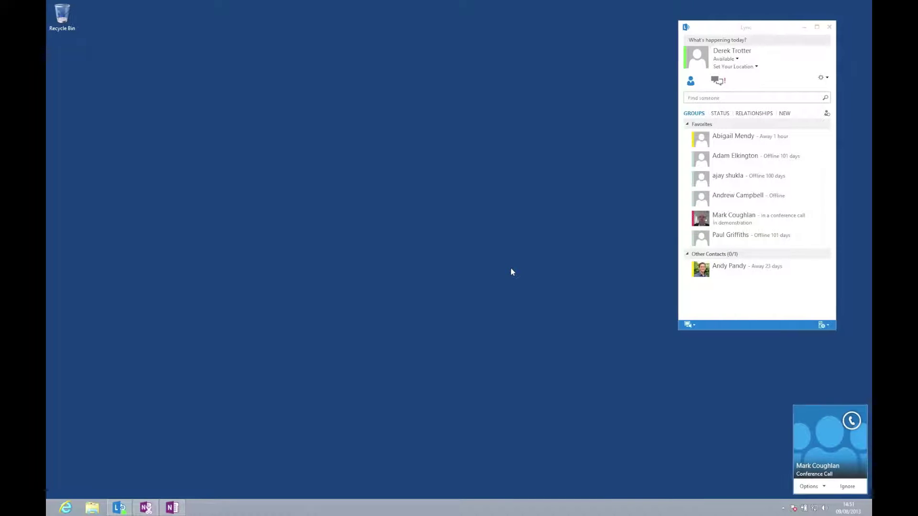
click(811, 443)
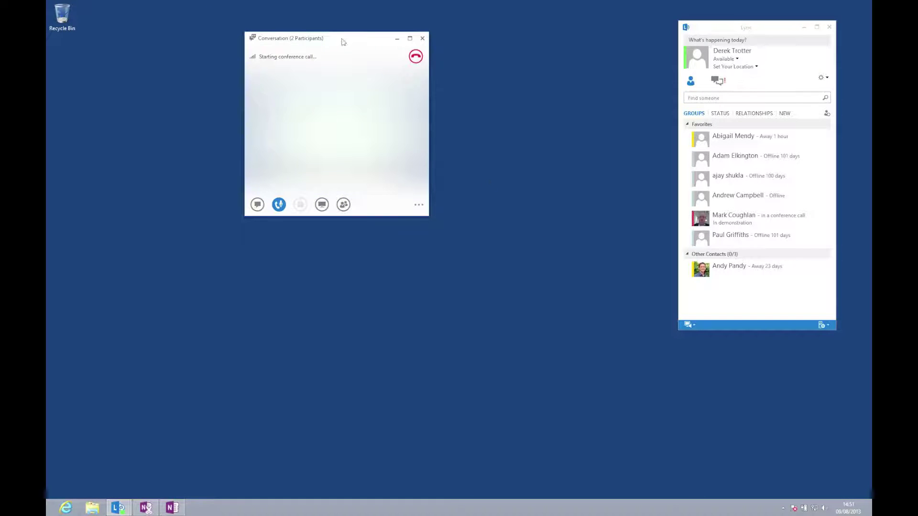
drag(331, 39, 580, 31)
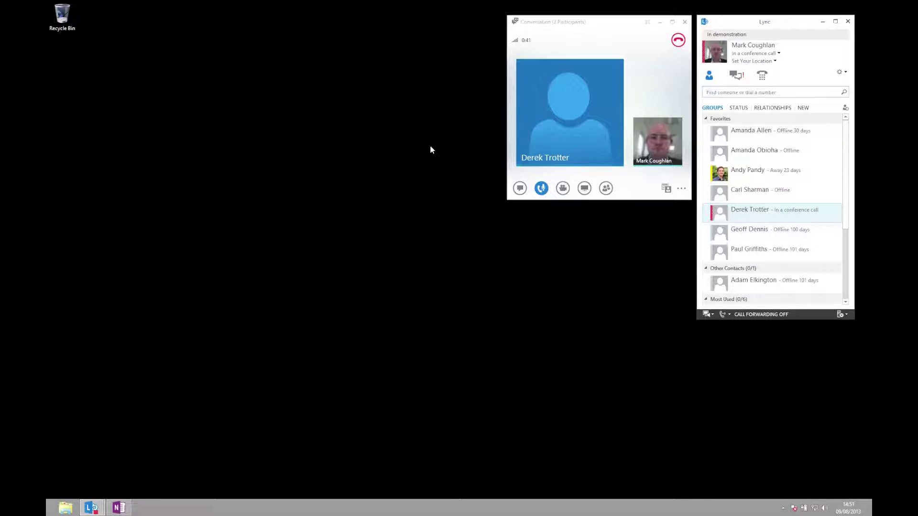
Start My Notes for the meeting in the Contoso Group section of SCC Collection.
click(584, 190)
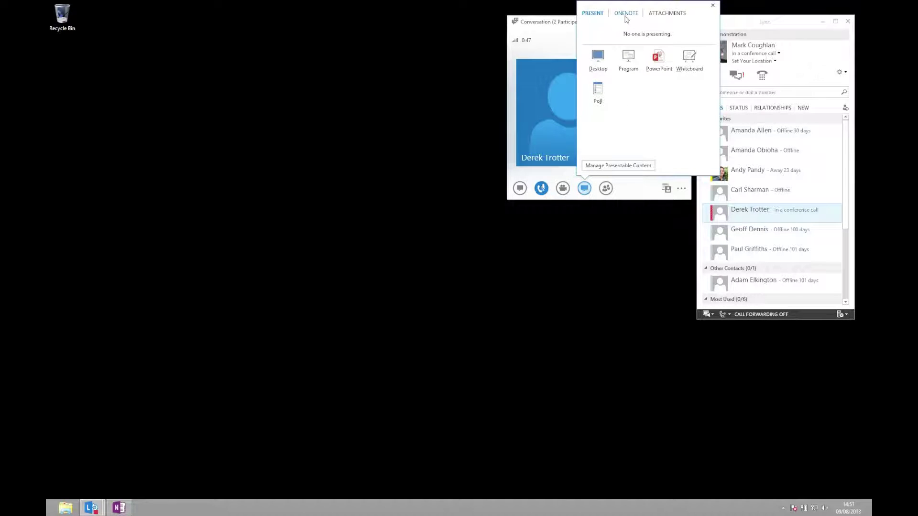
click(626, 14)
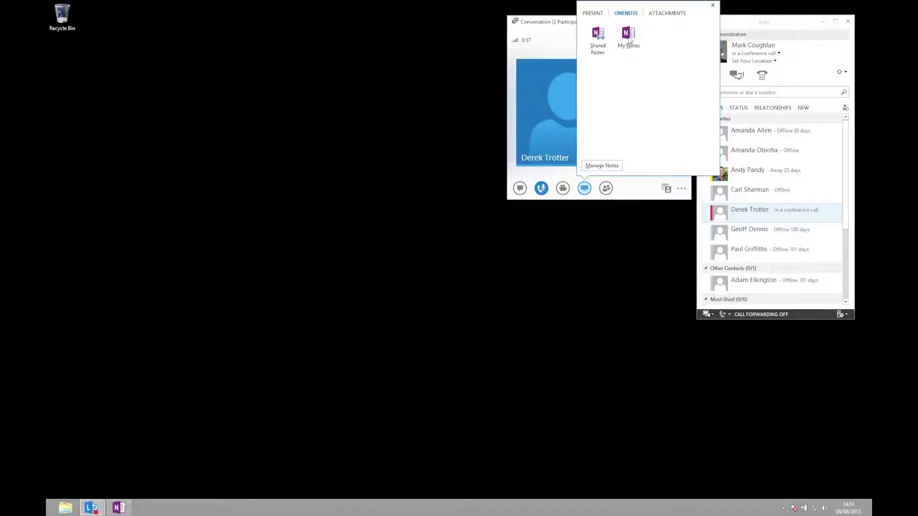
click(628, 36)
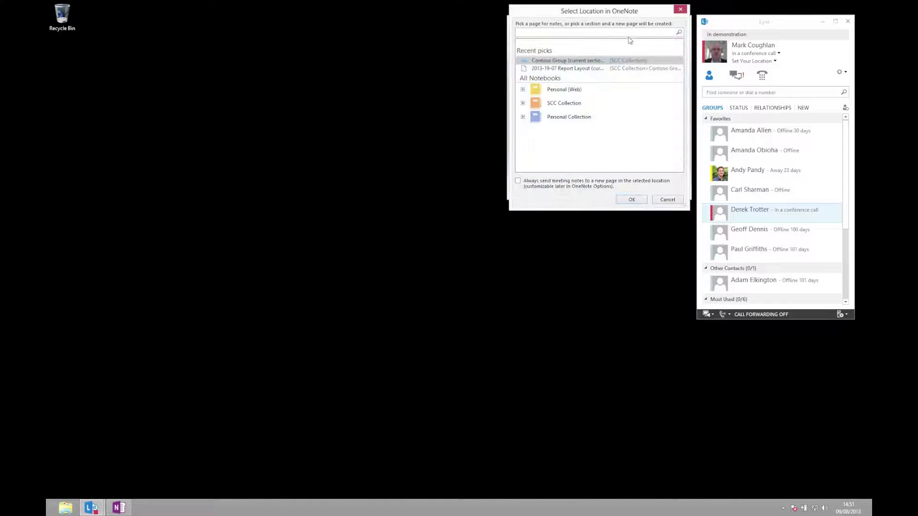
click(522, 103)
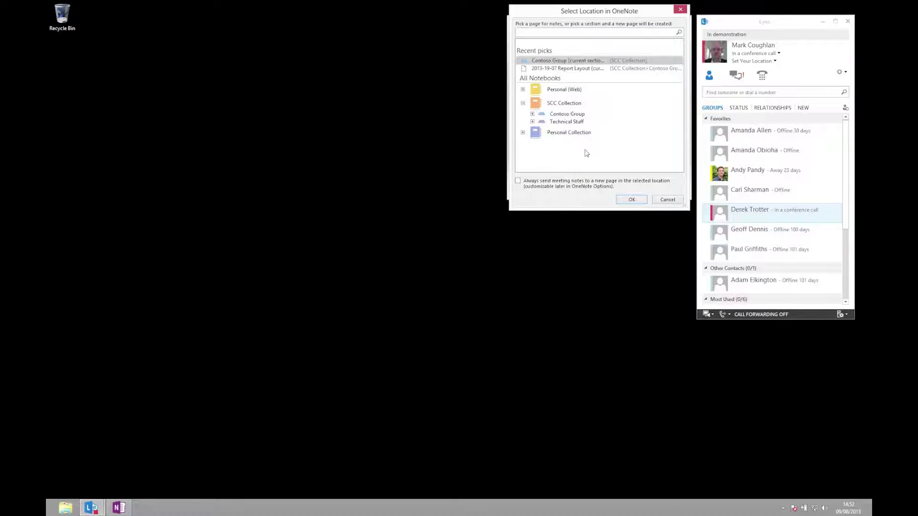
click(567, 114)
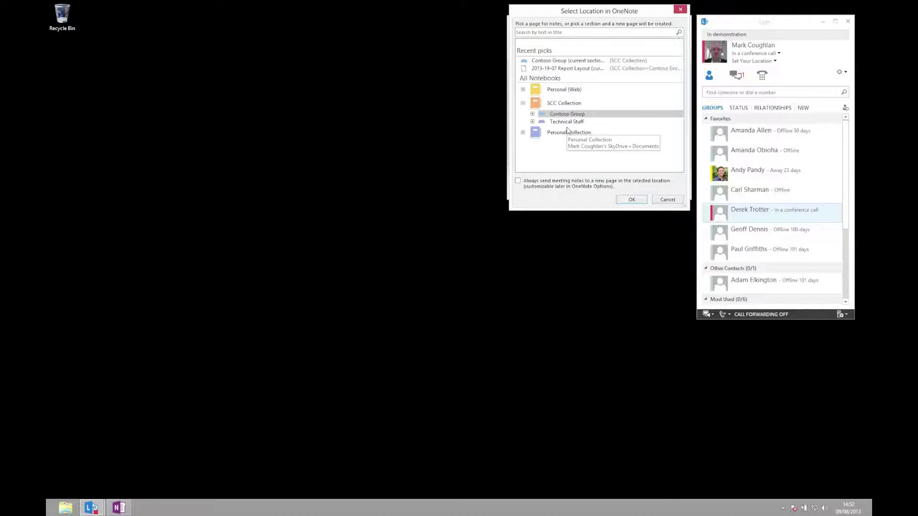
click(630, 200)
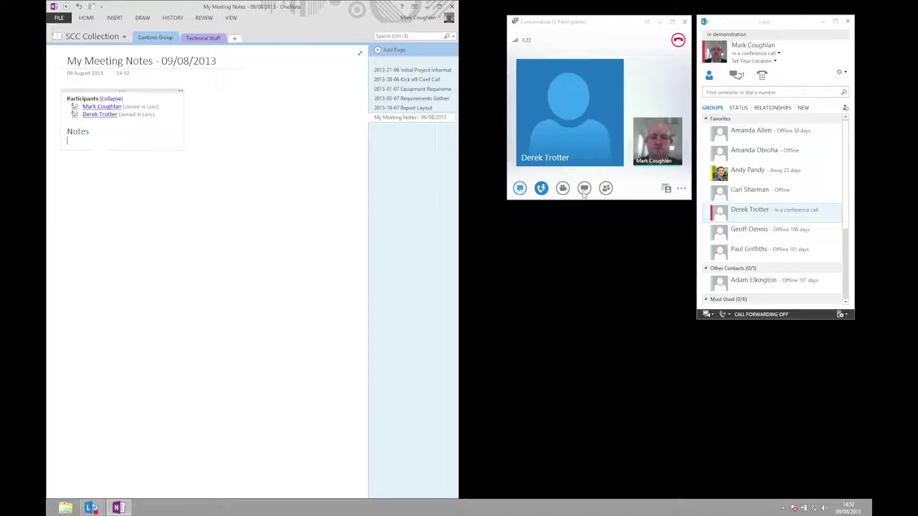
Invite a third contact to the call and type 'Meeting notes.' under the Notes heading.
drag(728, 174, 585, 130)
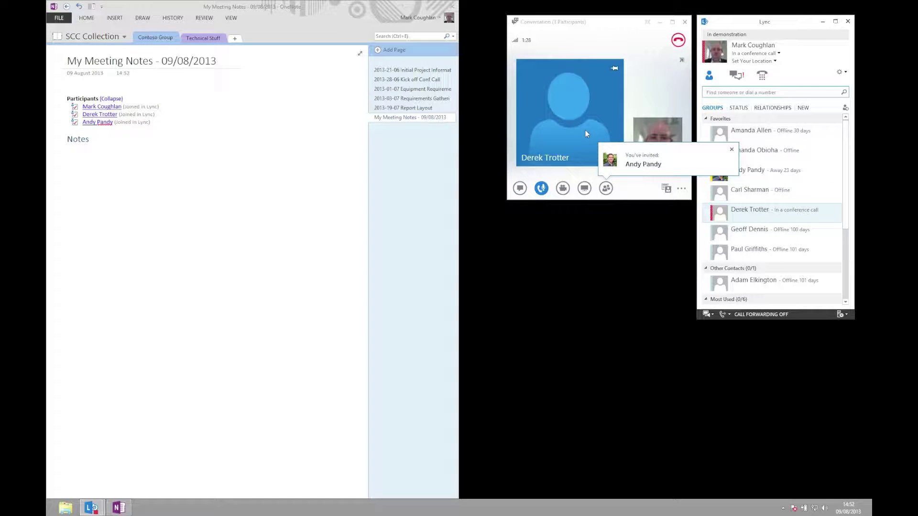
click(87, 150)
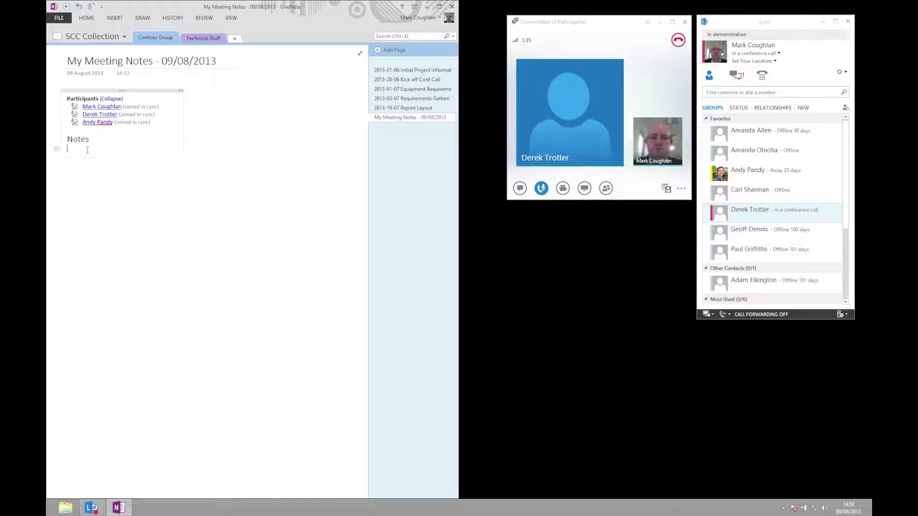
text(Meeting notes.)
Hang up the call and close the conversation window and OneNote.
click(679, 40)
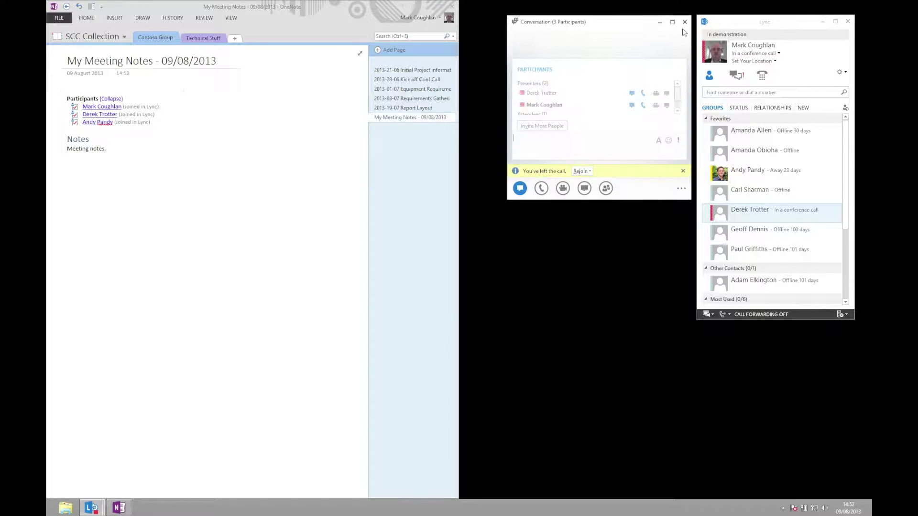
click(685, 22)
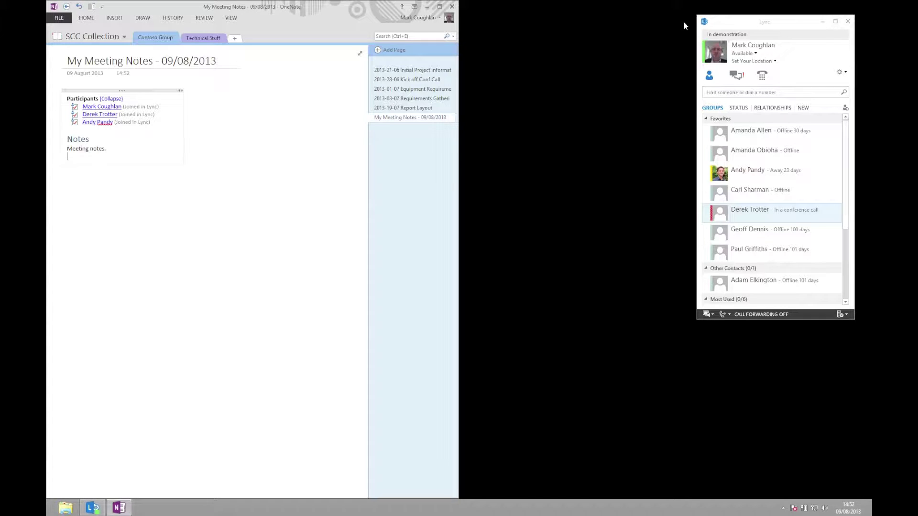
click(452, 7)
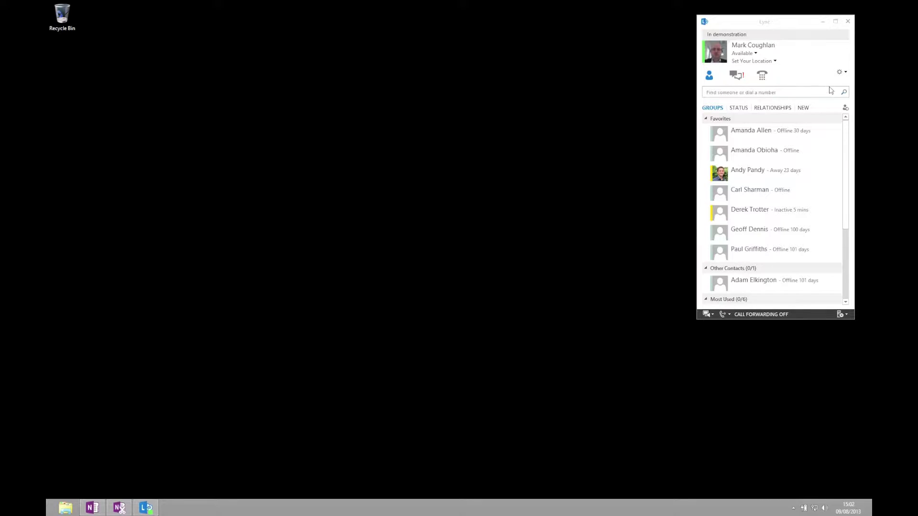
Start a new Meet Now conference with Lync audio, placed beside the contact list.
click(844, 73)
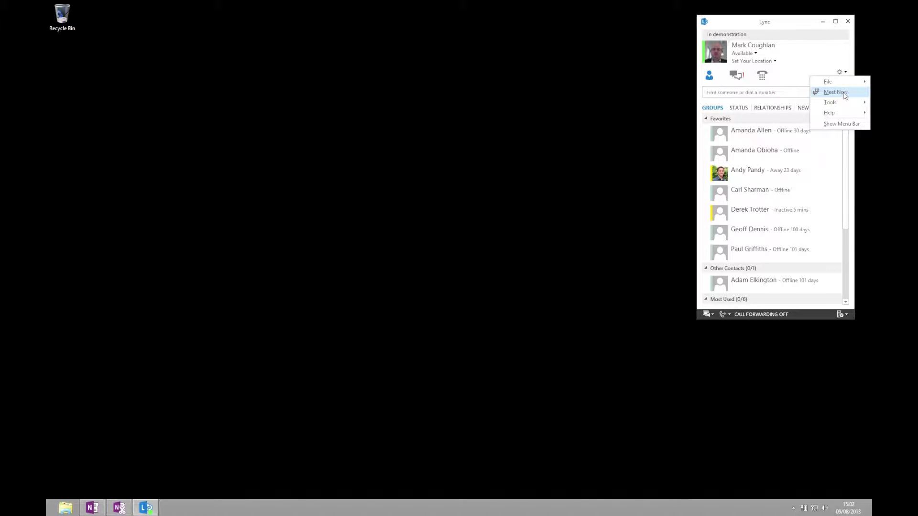
click(845, 95)
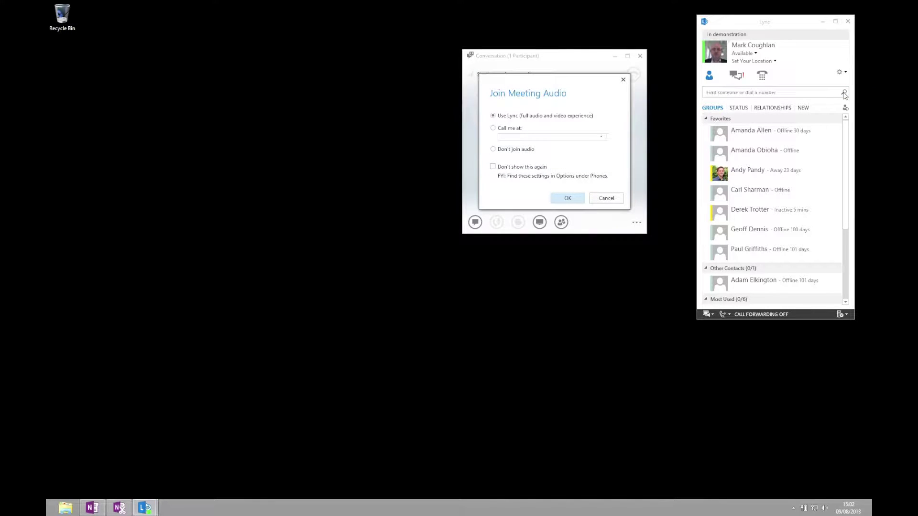
click(567, 198)
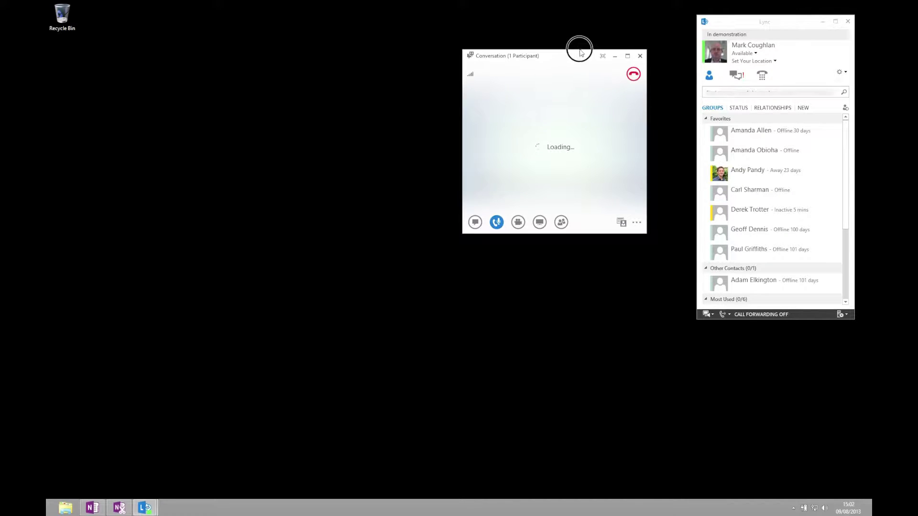
drag(597, 39, 602, 22)
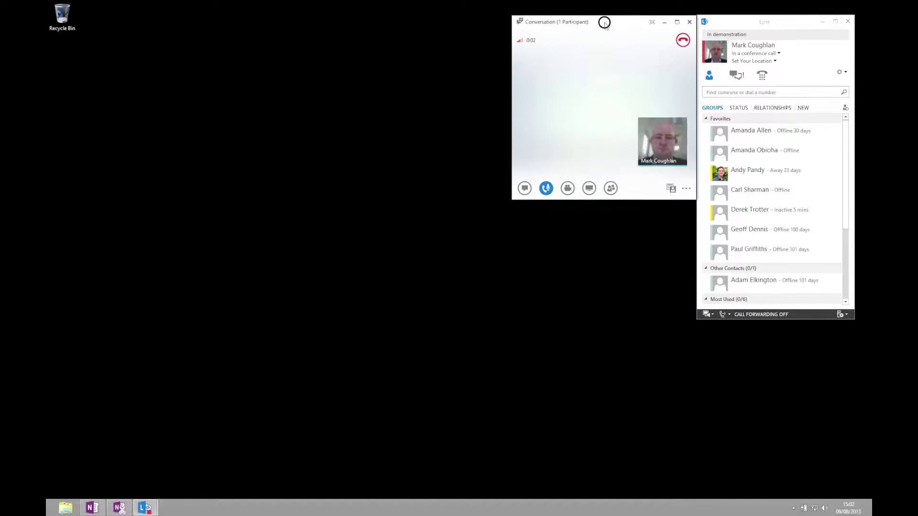
Choose OneNote Shared Notes from the call's Present options.
click(585, 189)
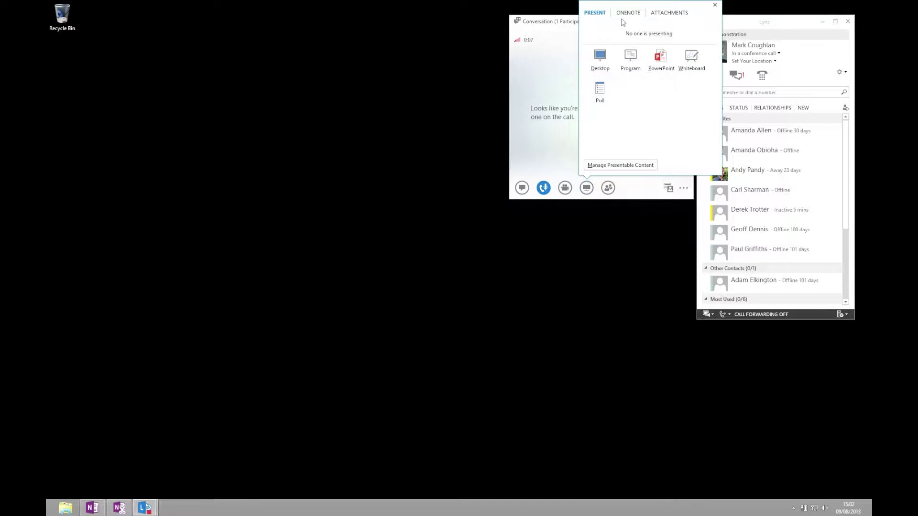
click(624, 18)
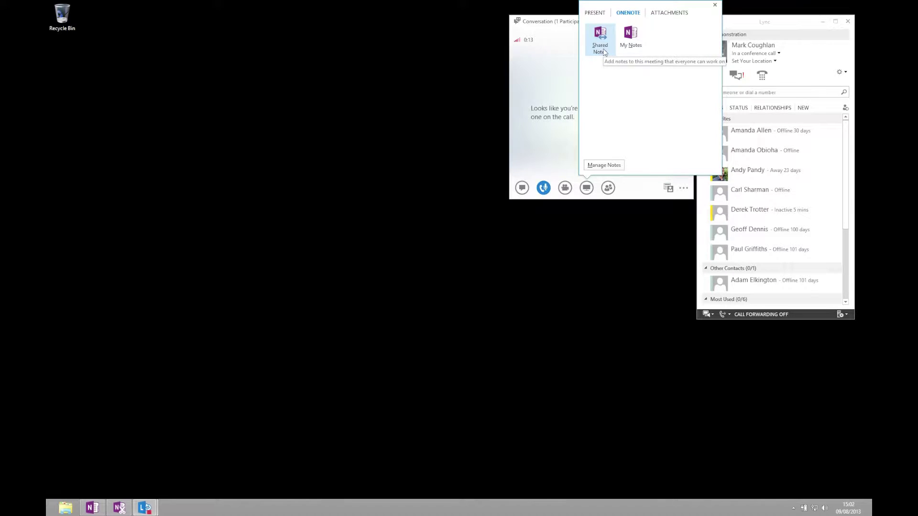
click(601, 43)
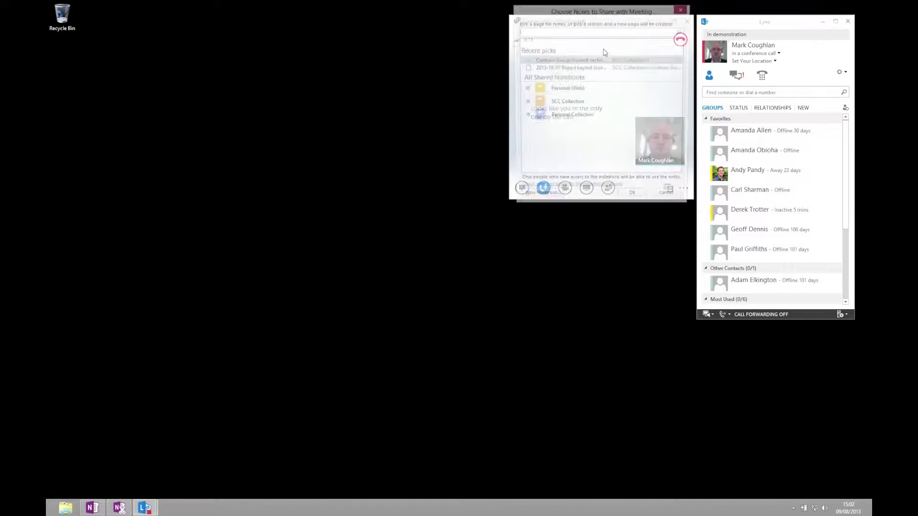
Share the Contoso Group section of the SCC Collection notebook with the meeting.
click(525, 103)
click(565, 114)
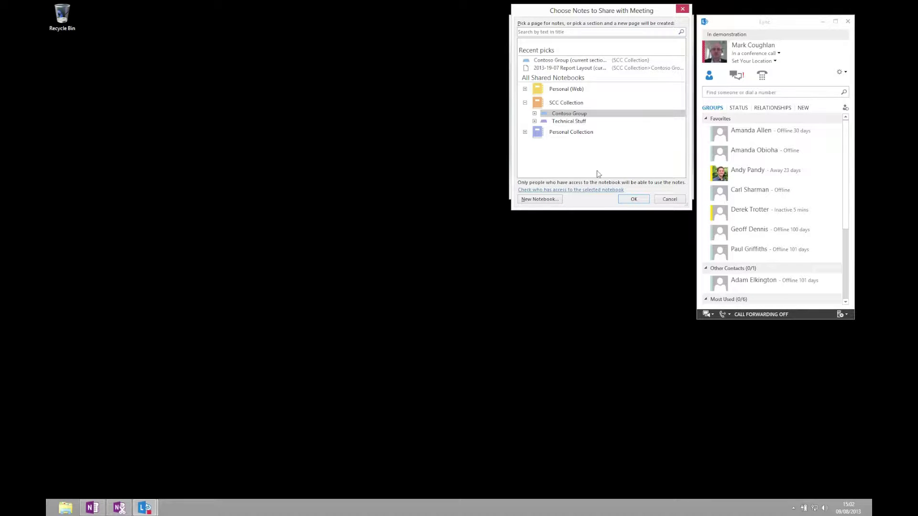
click(631, 198)
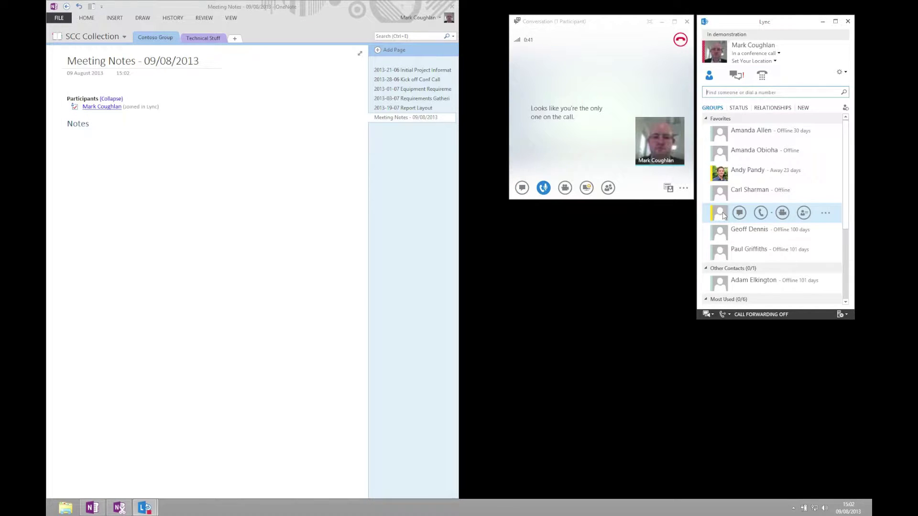
Invite the second contact, accept the call on their PC, and open the shared meeting notes.
drag(722, 213, 577, 136)
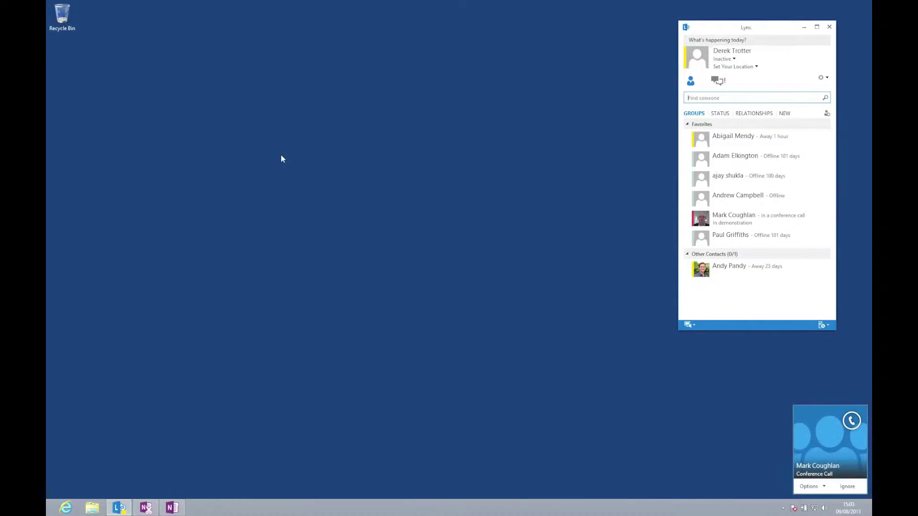
click(847, 429)
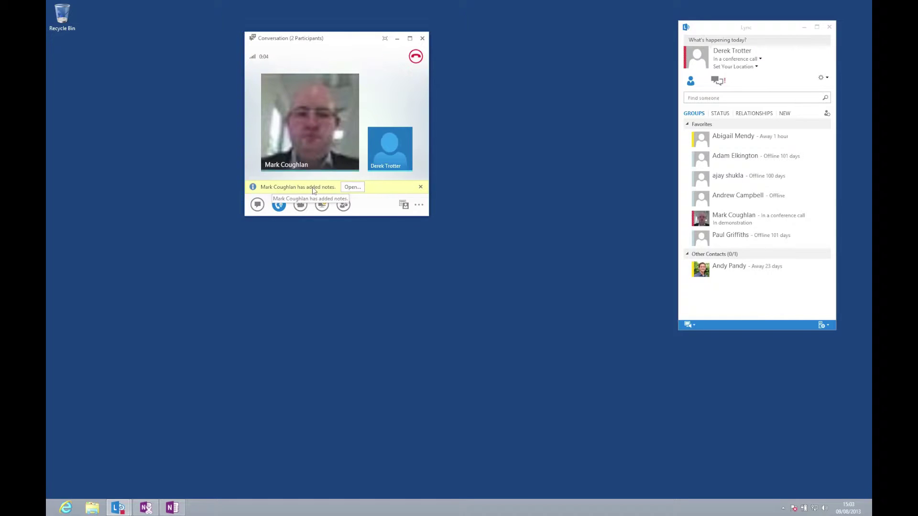
click(351, 187)
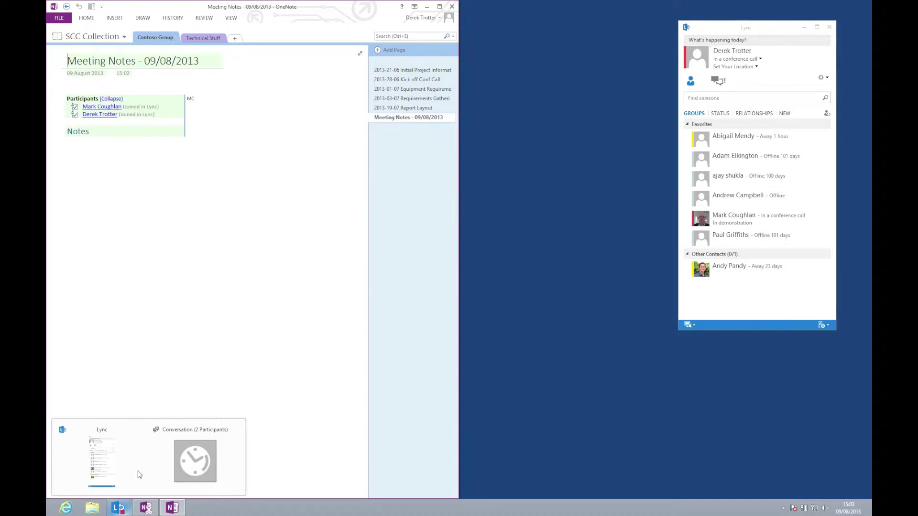
Move the call window aside and type the second user's line about adding meeting content under Notes.
click(229, 433)
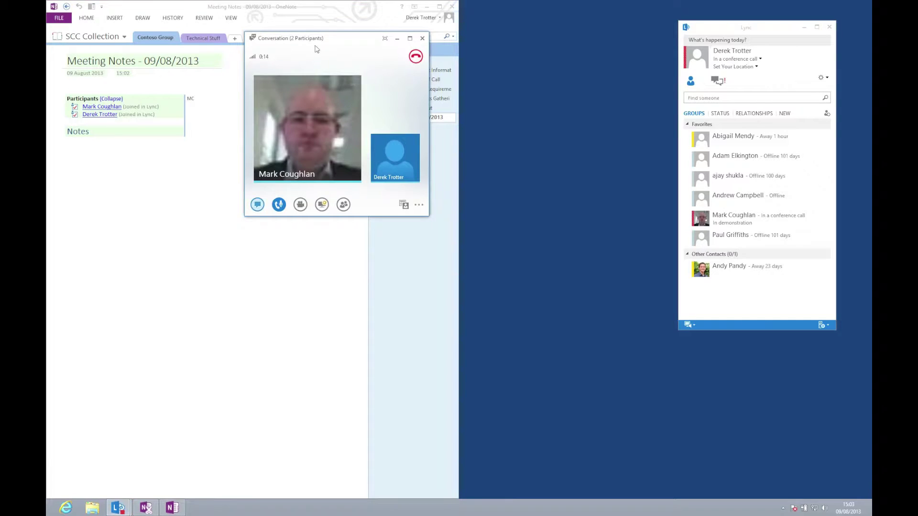
drag(321, 38, 568, 28)
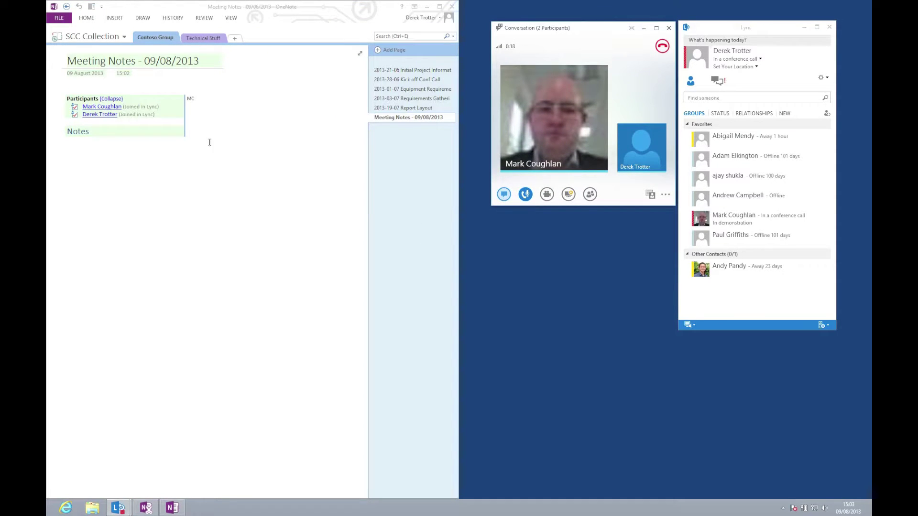
click(184, 152)
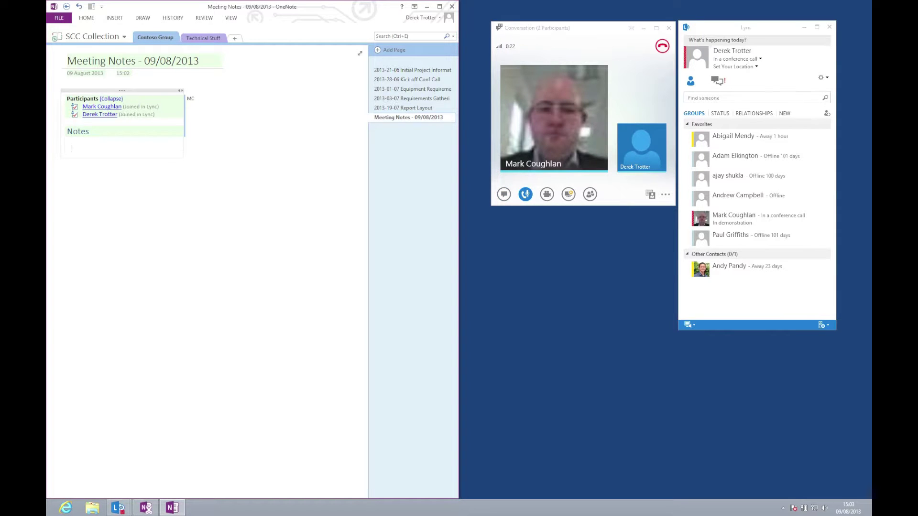
text(Derek is now adding notes to the meeting content.)
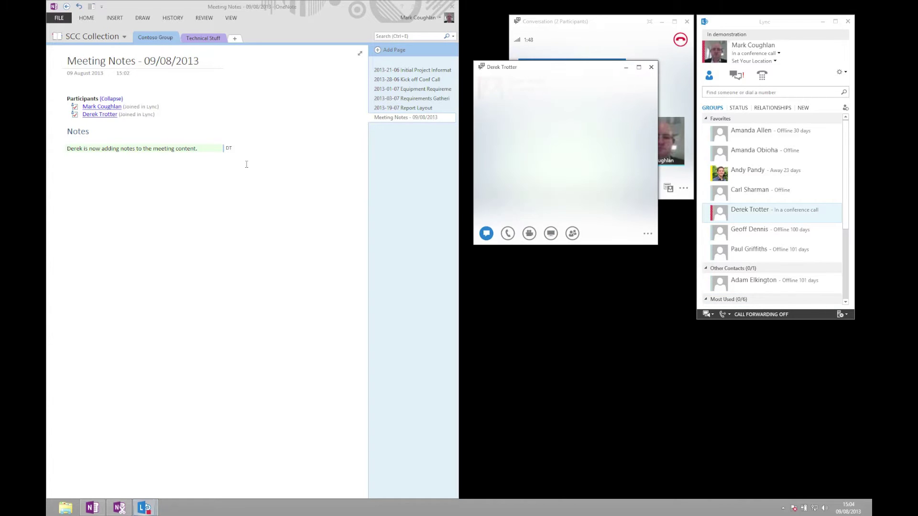
Type a new note right of the first note: '[presenter's name] is also adding content to the meeting.'.
click(302, 177)
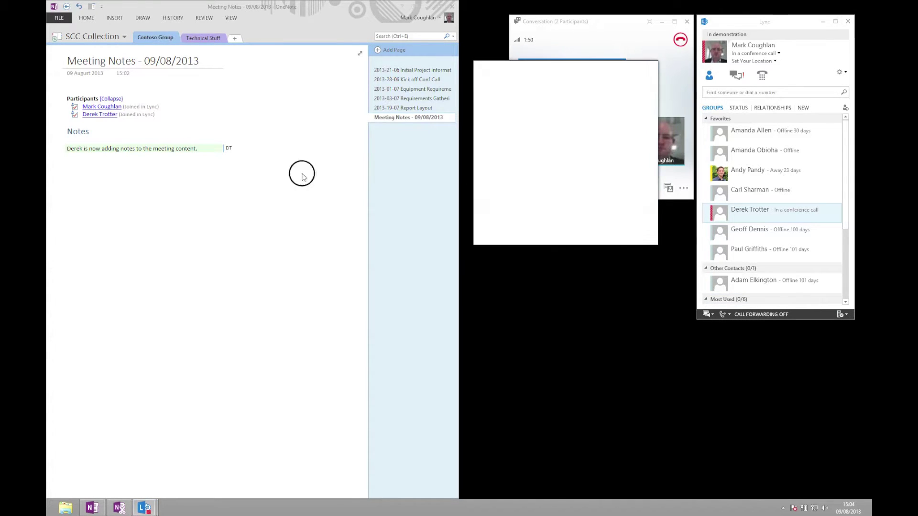
click(244, 152)
text(ma)
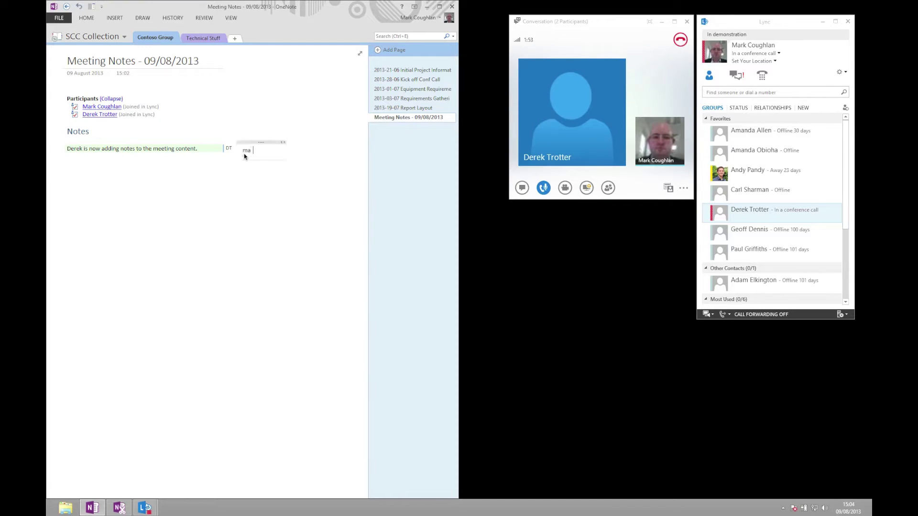
text(rk is also adding content to the meeting.)
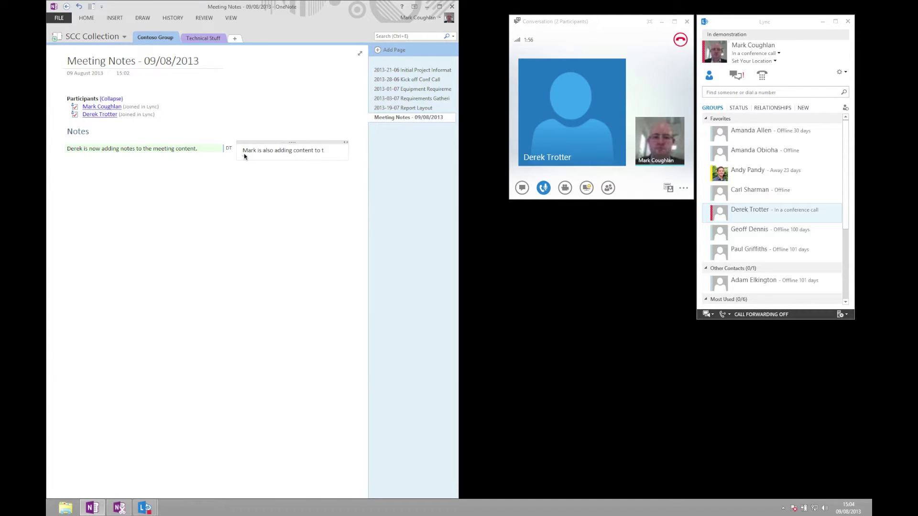